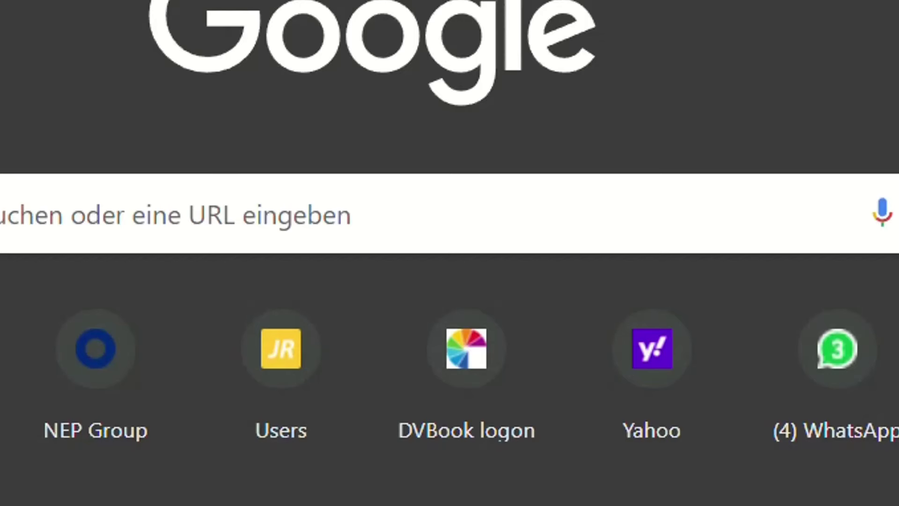
- Open Chrome's Privacy and security settings
click(887, 37)
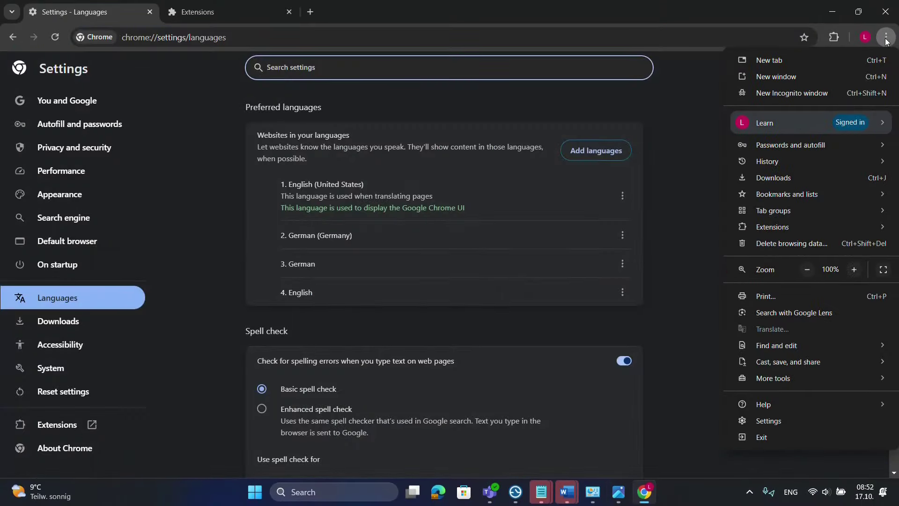
click(771, 422)
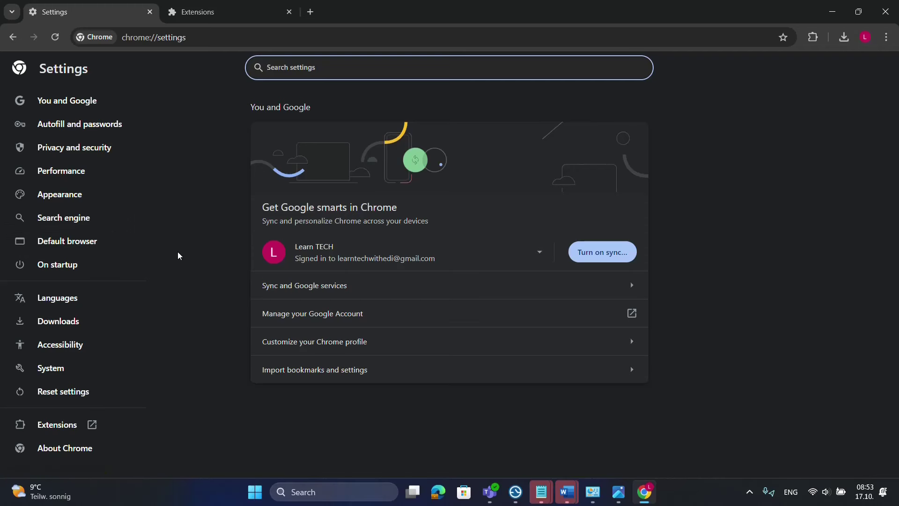
click(75, 147)
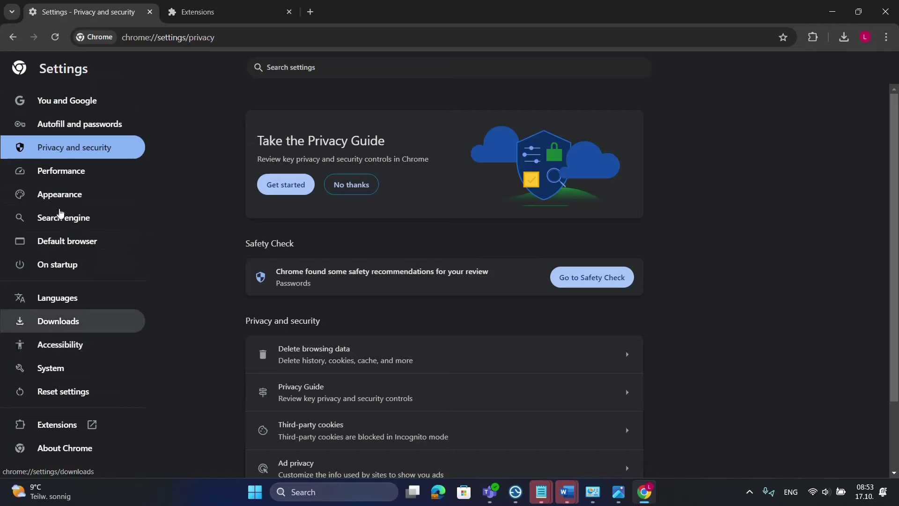
scroll(370, 292, down, 2)
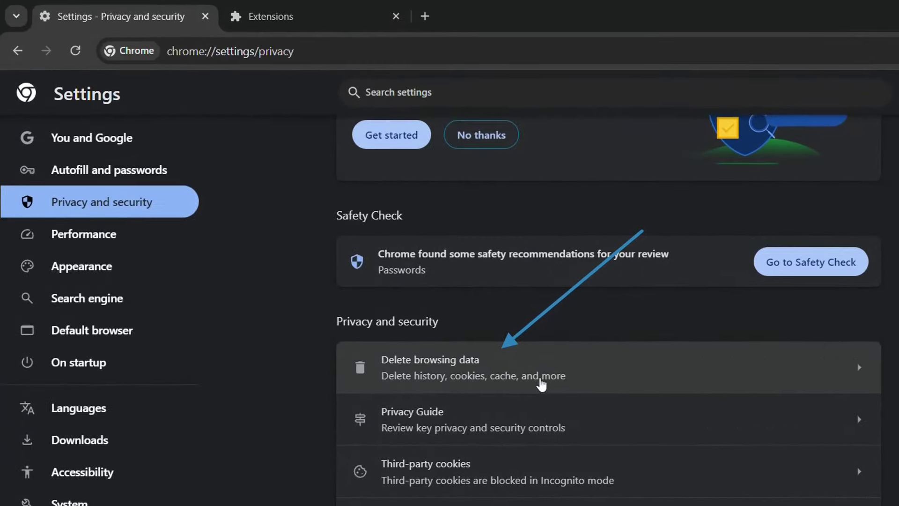
- Delete the browsing history, cookies and other site data, and cached images and files for the All time range
click(545, 381)
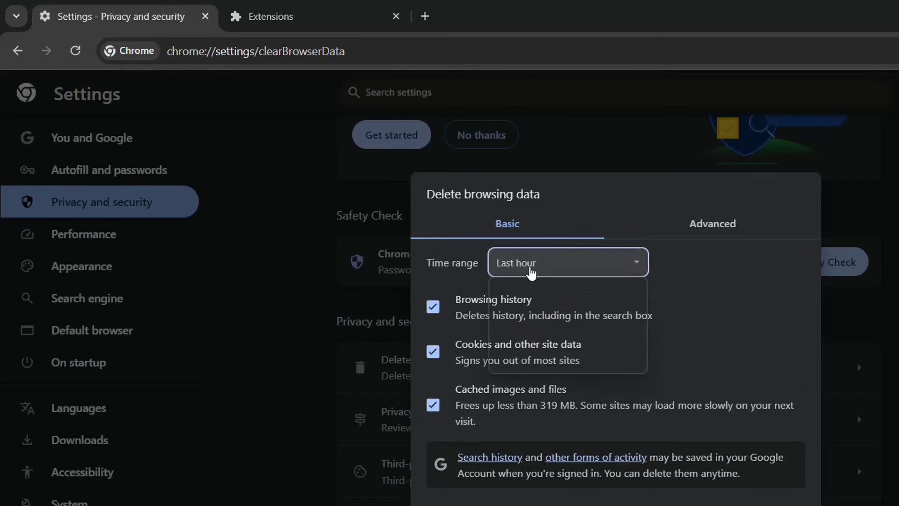
click(532, 272)
click(543, 364)
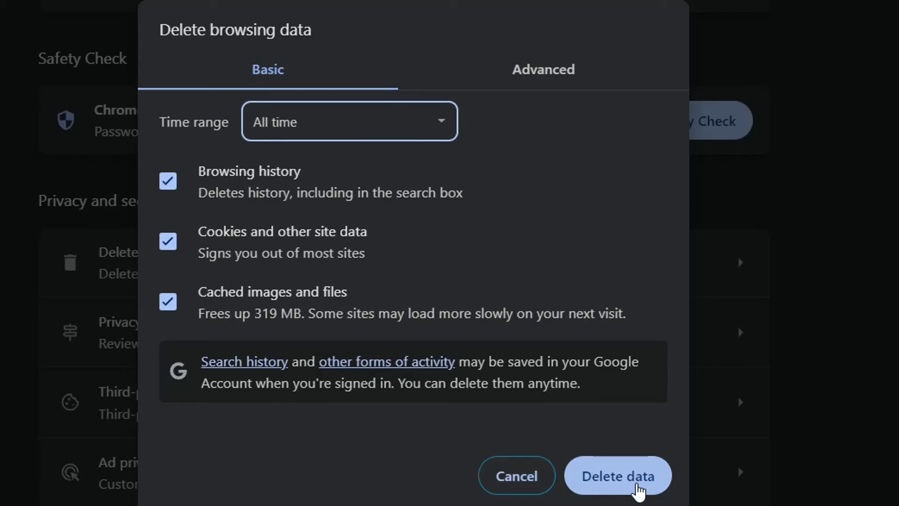
click(622, 485)
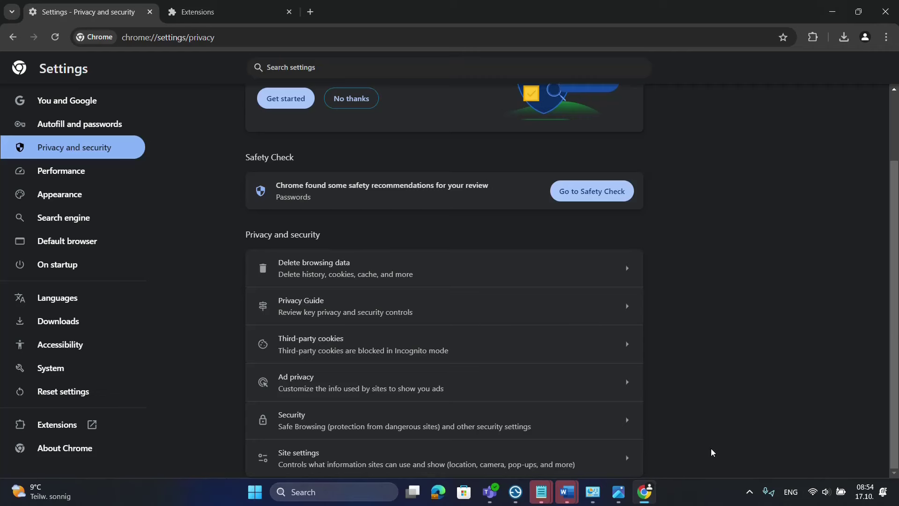
- Search Windows for "proxy settings" and open the Proxy settings page
right_click(438, 492)
click(315, 492)
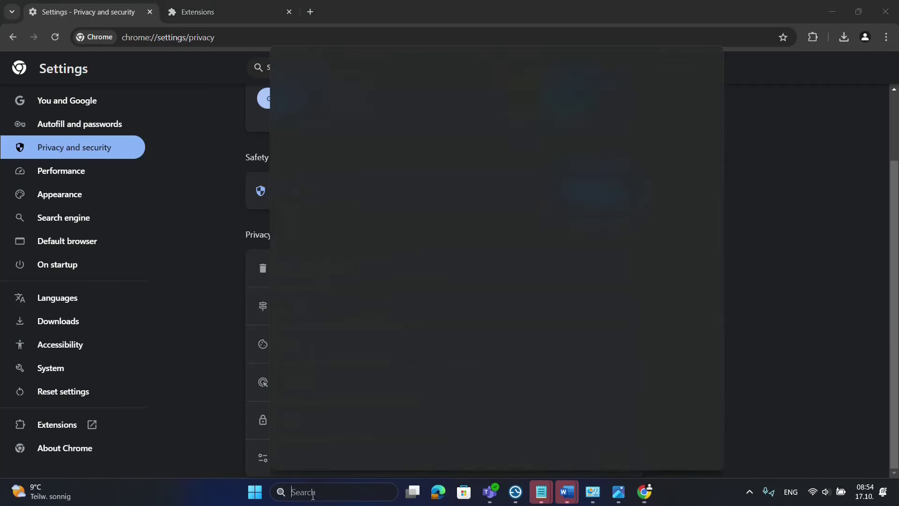
text(proxy settings)
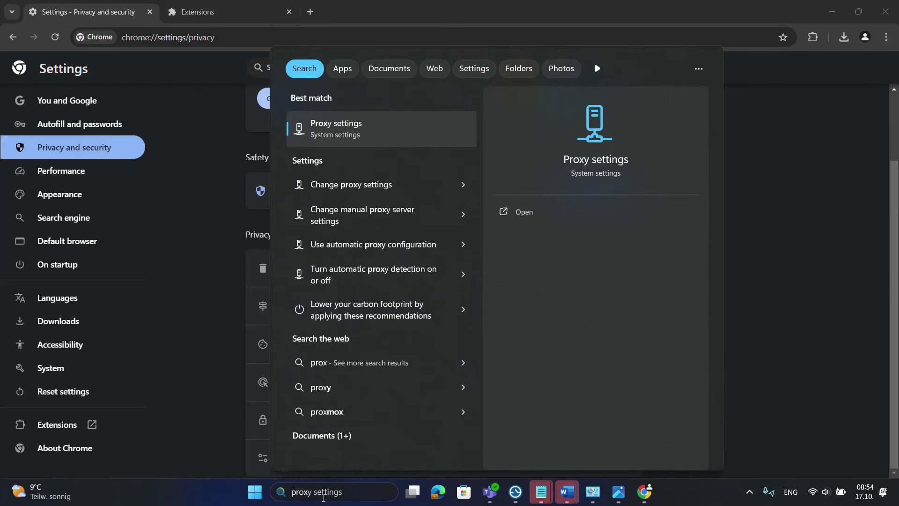
click(372, 132)
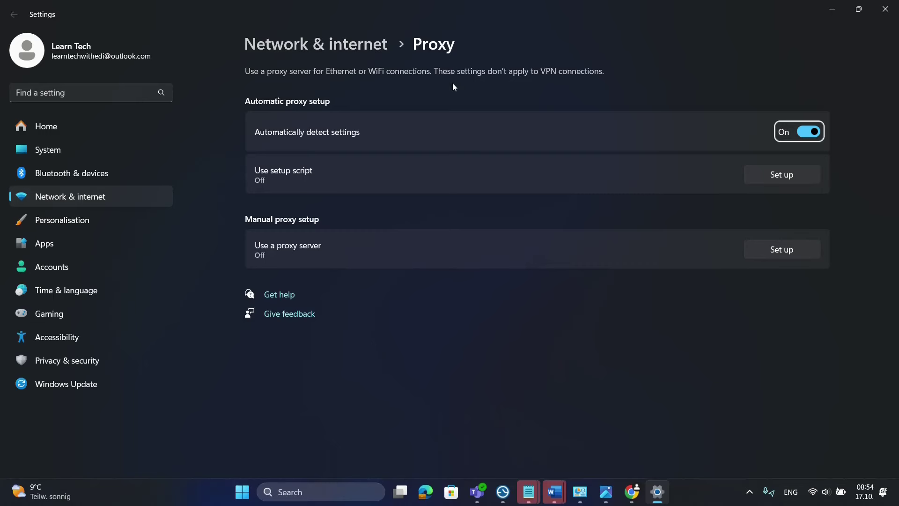
- Turn on the manual proxy server without entering an address or port, and save the setting
click(484, 253)
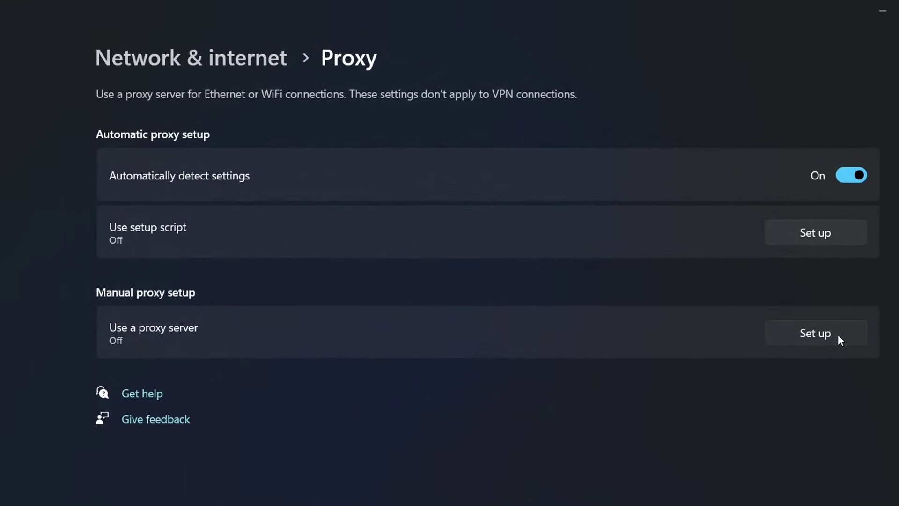
click(838, 337)
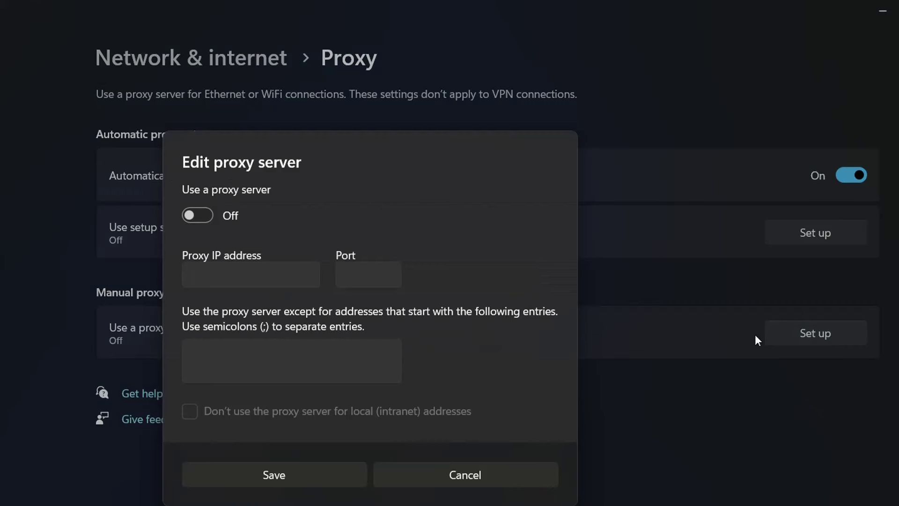
click(210, 222)
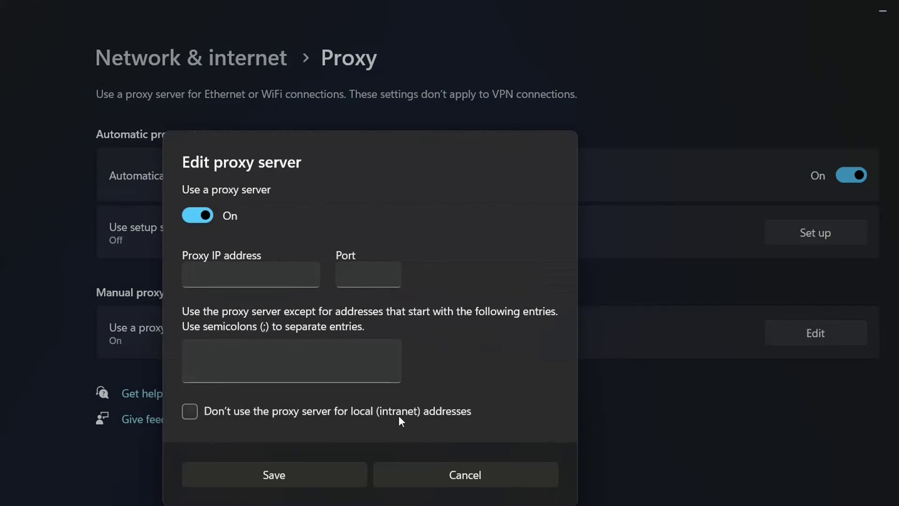
click(296, 465)
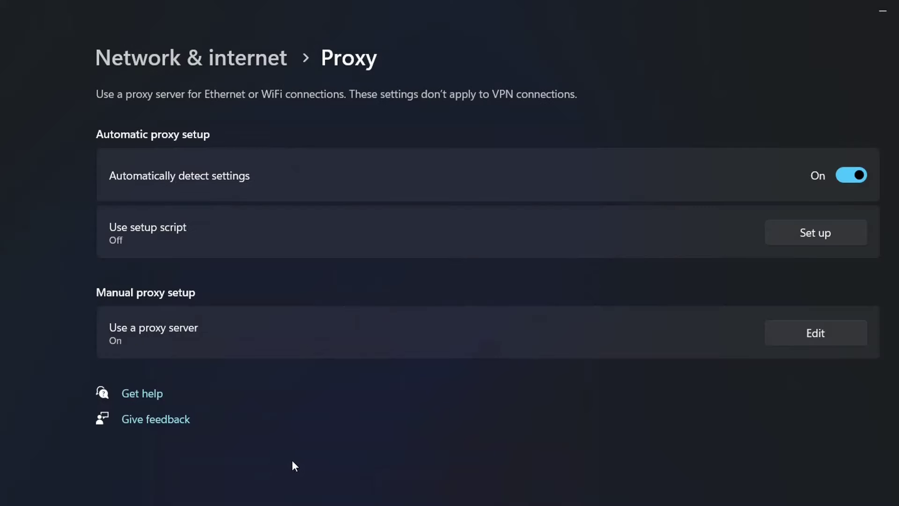
- Turn off the manual proxy server and save the setting
click(832, 346)
click(196, 220)
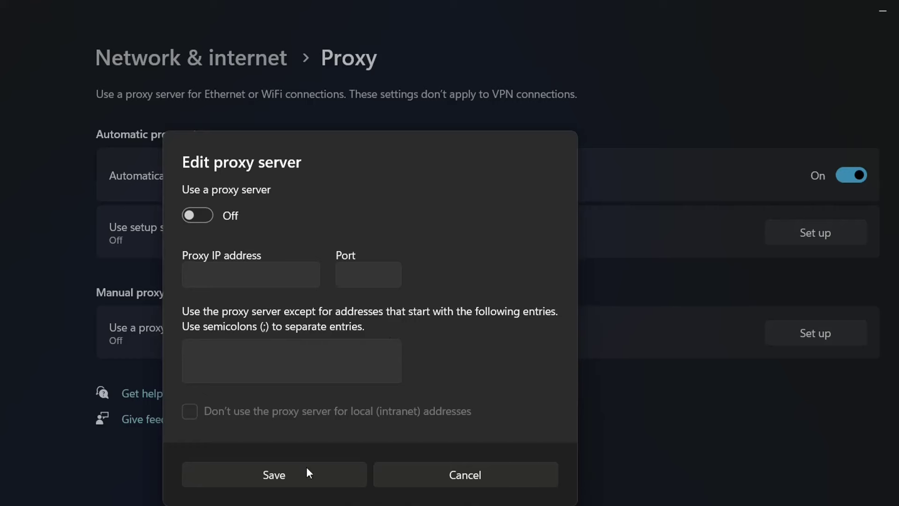
click(295, 471)
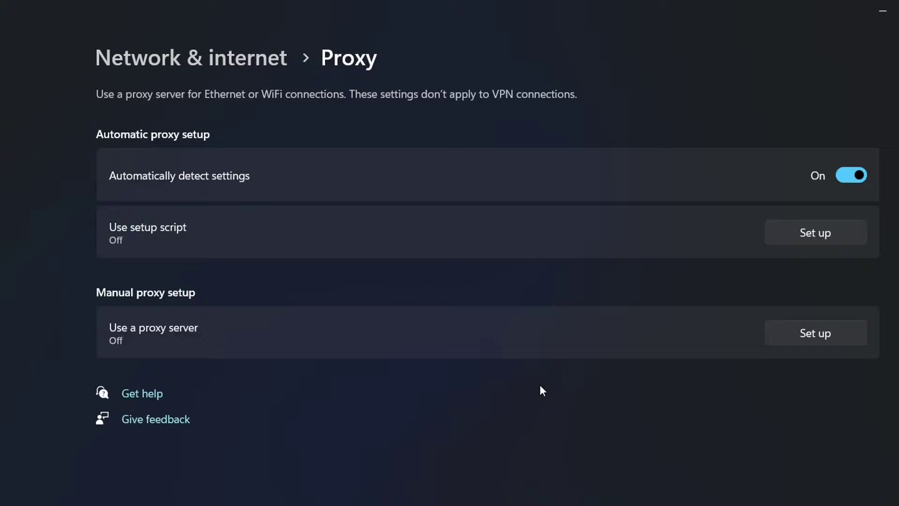
- Search Windows for "netw", switch to Control Panel and open the Network and Sharing Centre
key(super)
text(netw)
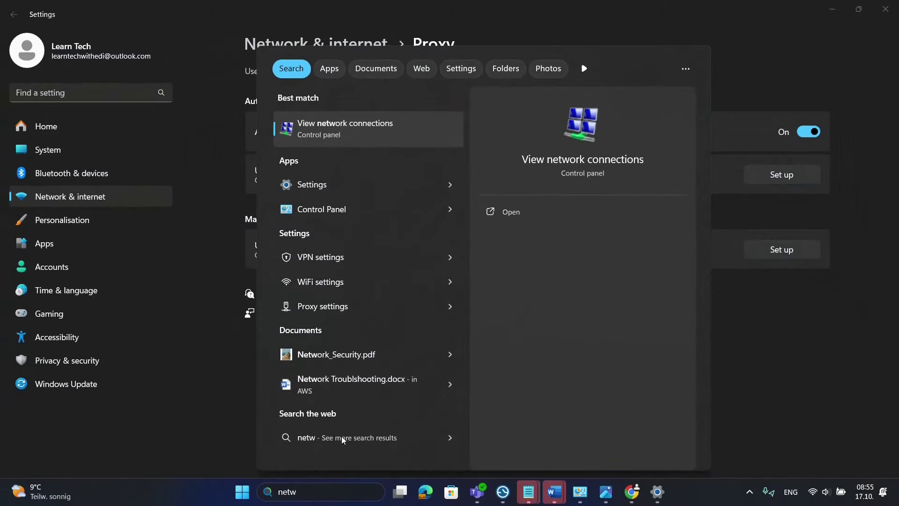
click(322, 217)
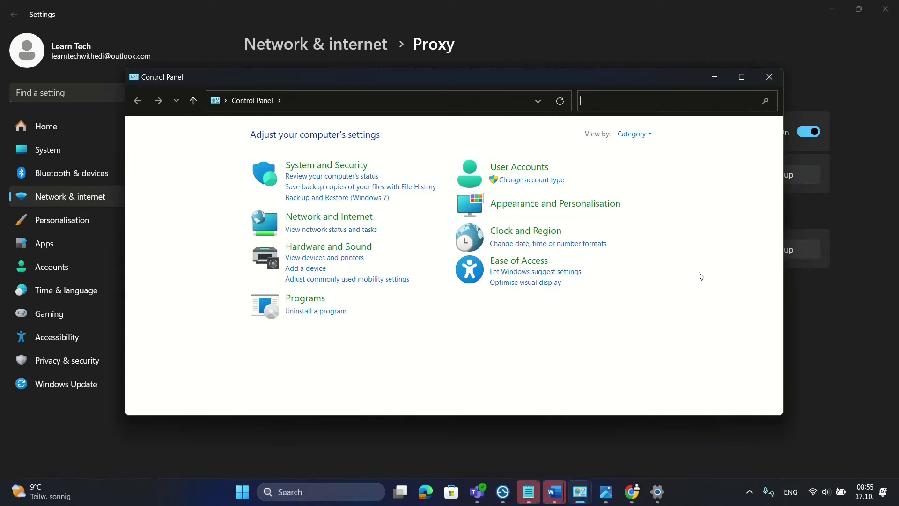
click(345, 217)
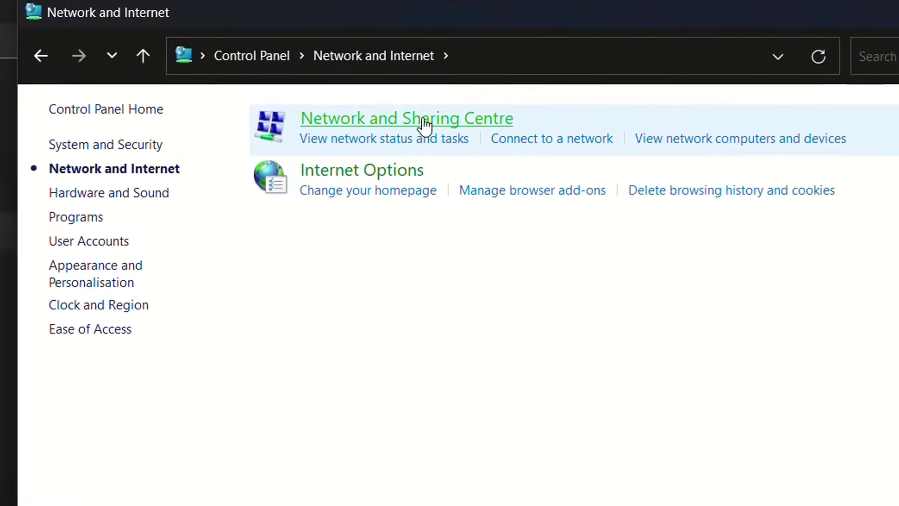
click(428, 124)
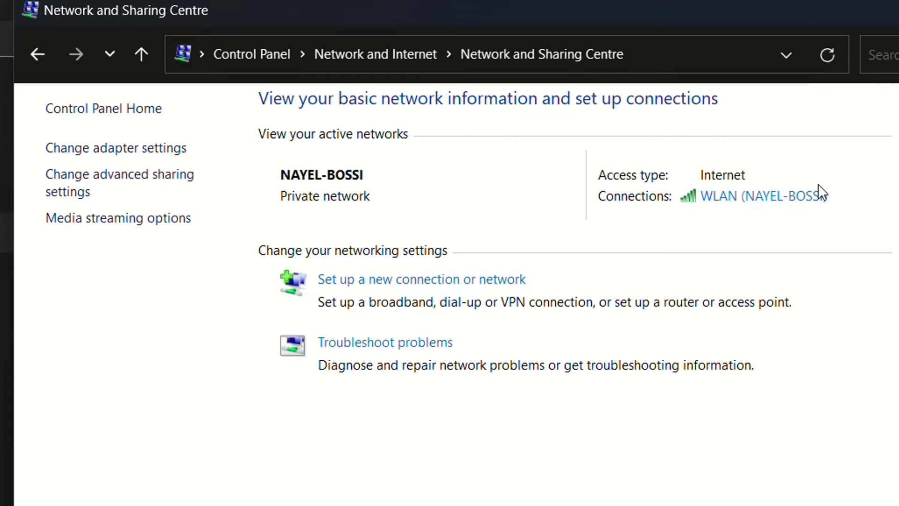
- Disable Internetprotokoll, Version 6 (TCP/IPv6) in the WLAN connection's properties, save the change and close the connection status
click(809, 206)
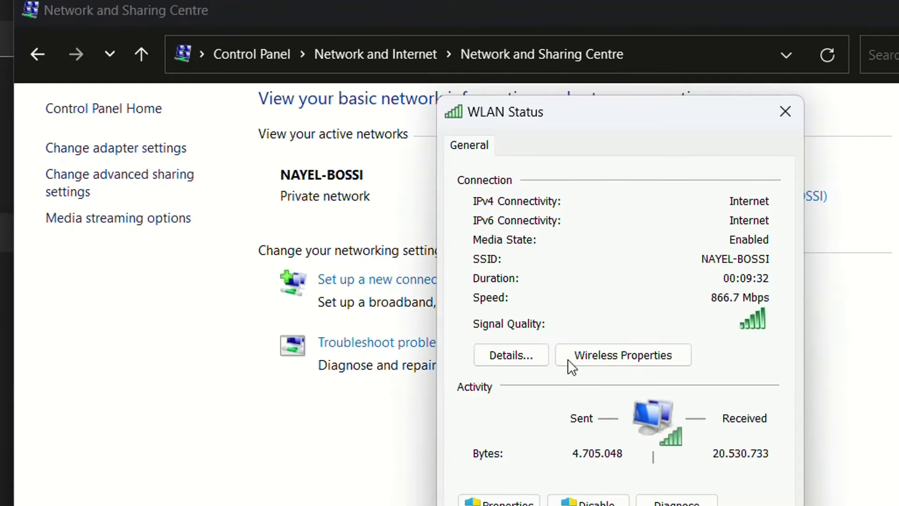
key(Return)
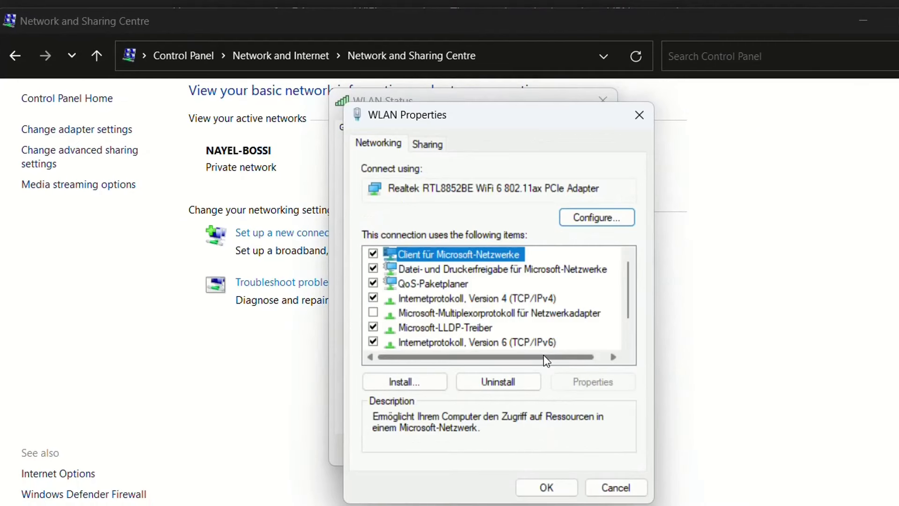
click(373, 342)
scroll(583, 347, down, 1)
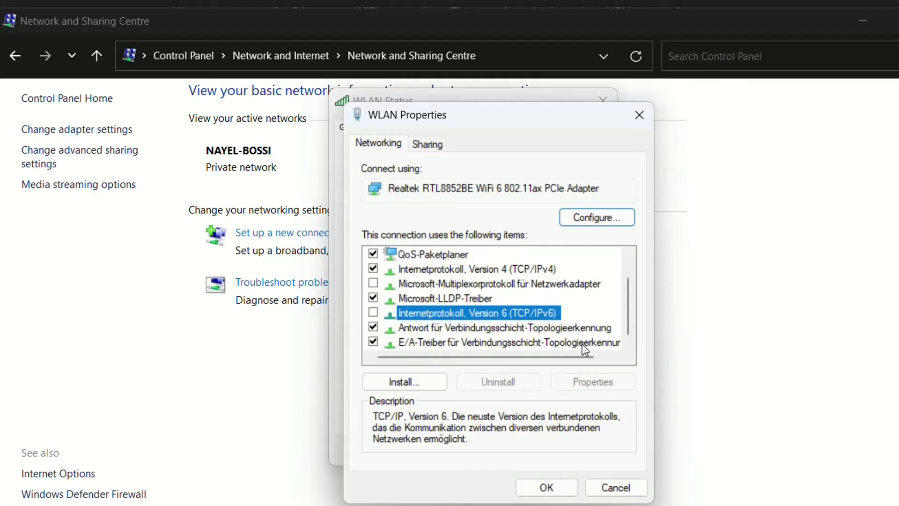
click(545, 486)
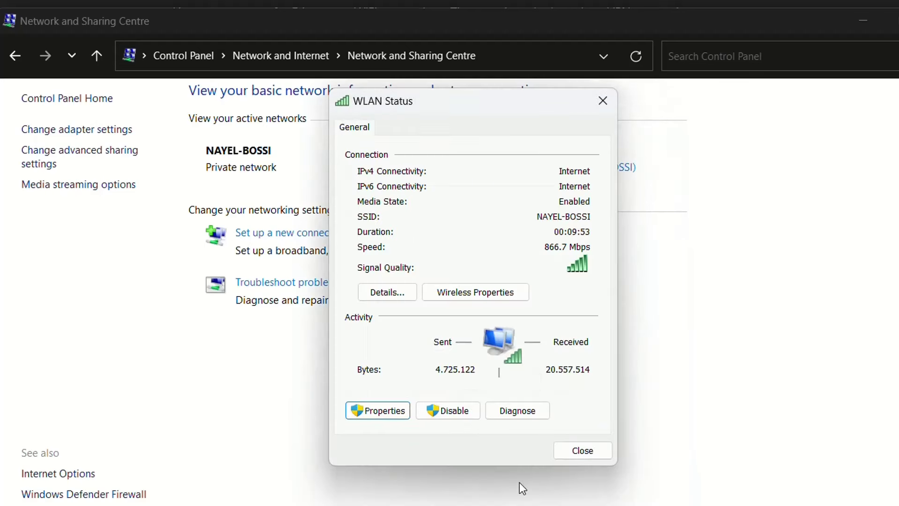
click(577, 451)
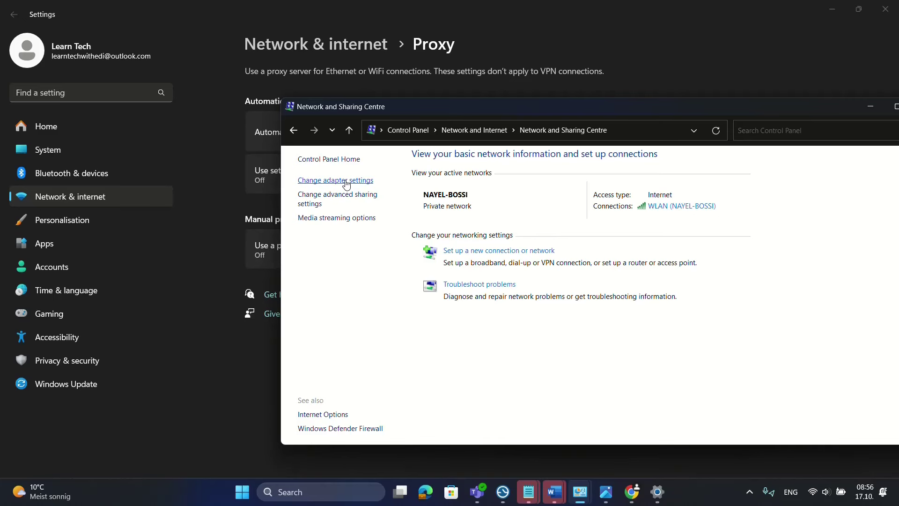
click(662, 207)
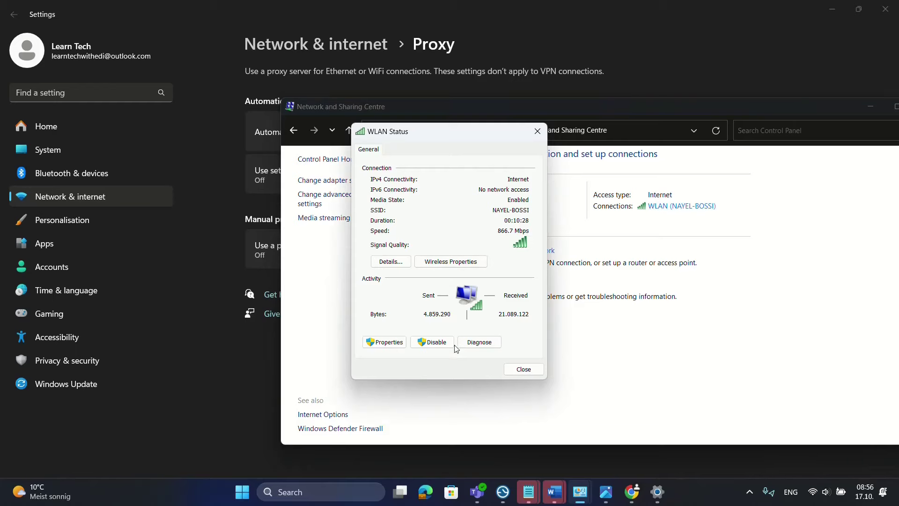
click(384, 342)
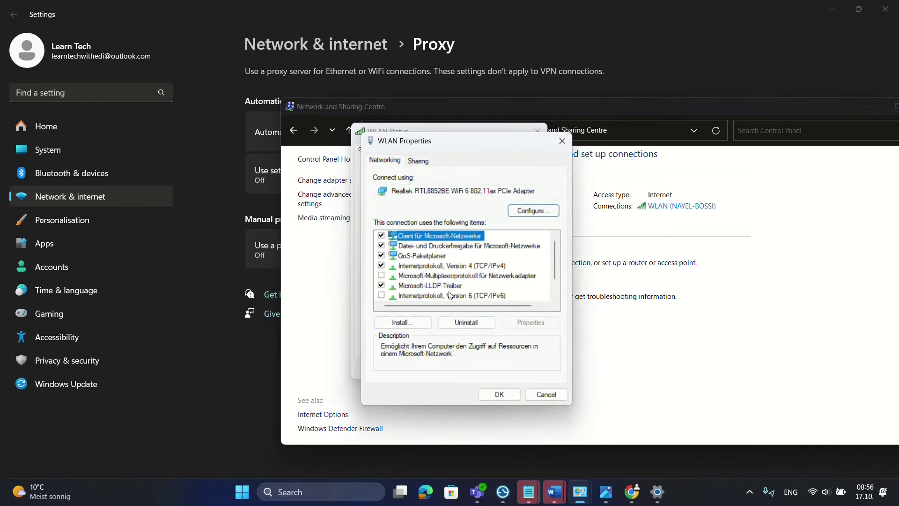
click(562, 141)
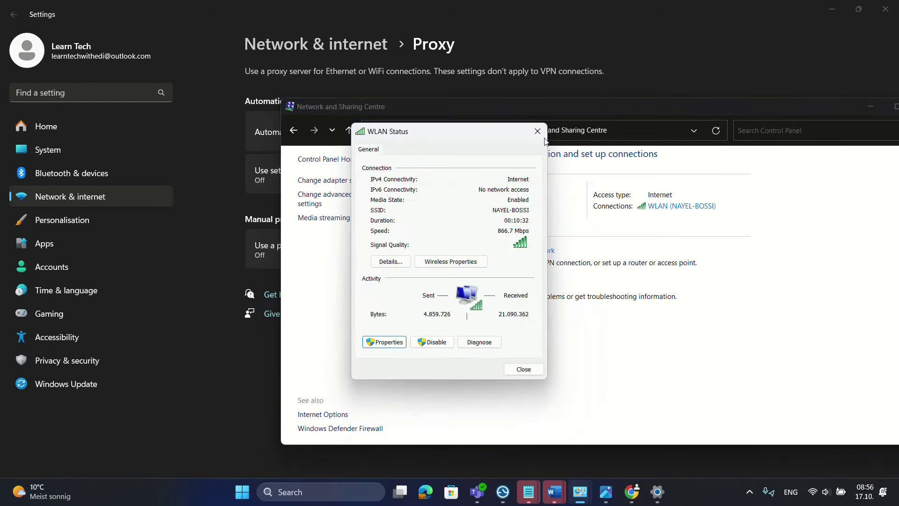
click(538, 131)
- Open the Internetprotokoll, Version 4 (TCP/IPv4) properties of the WLAN adapter from the network adapter settings
click(325, 180)
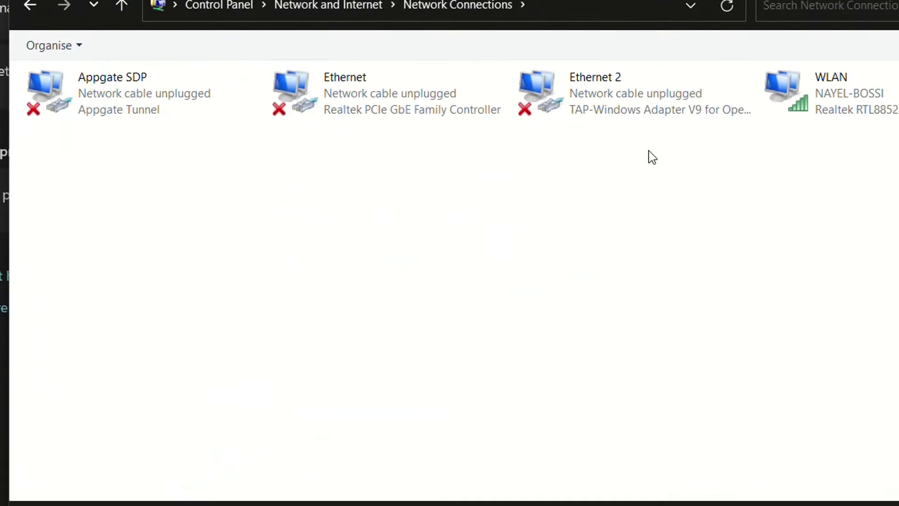
double_click(856, 99)
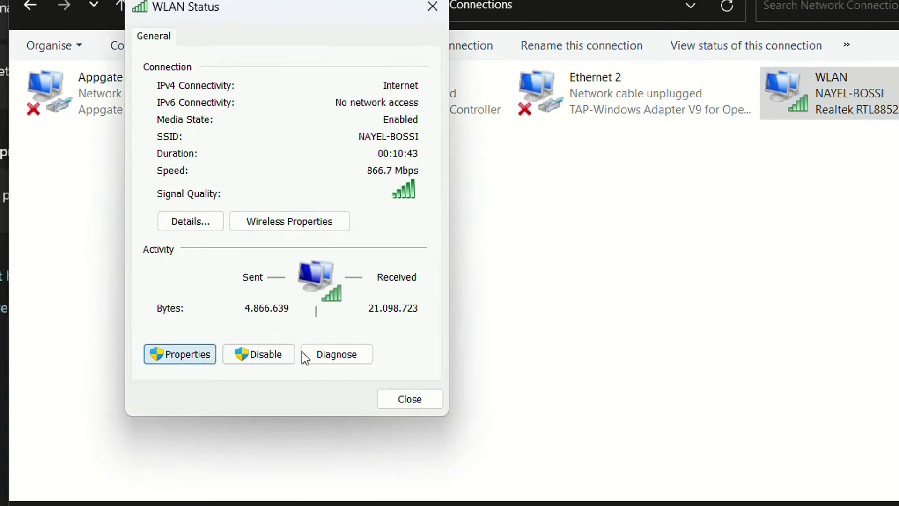
click(281, 229)
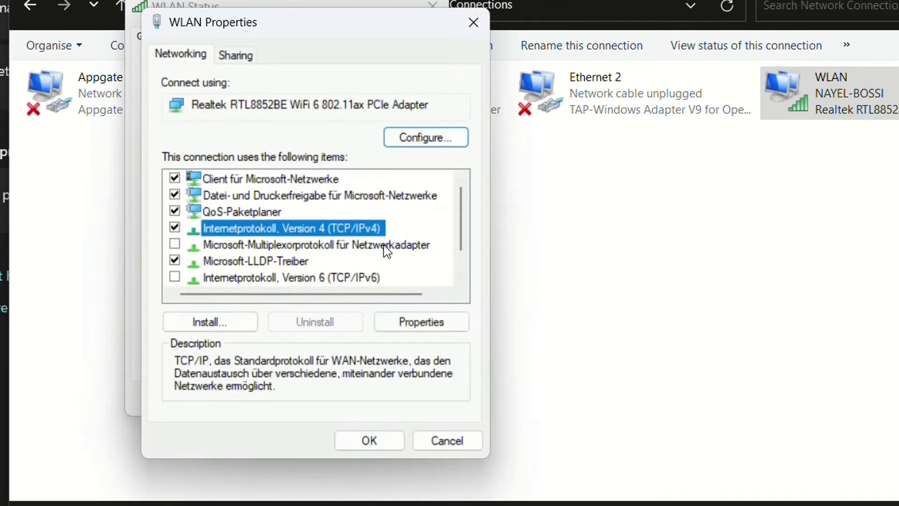
click(424, 324)
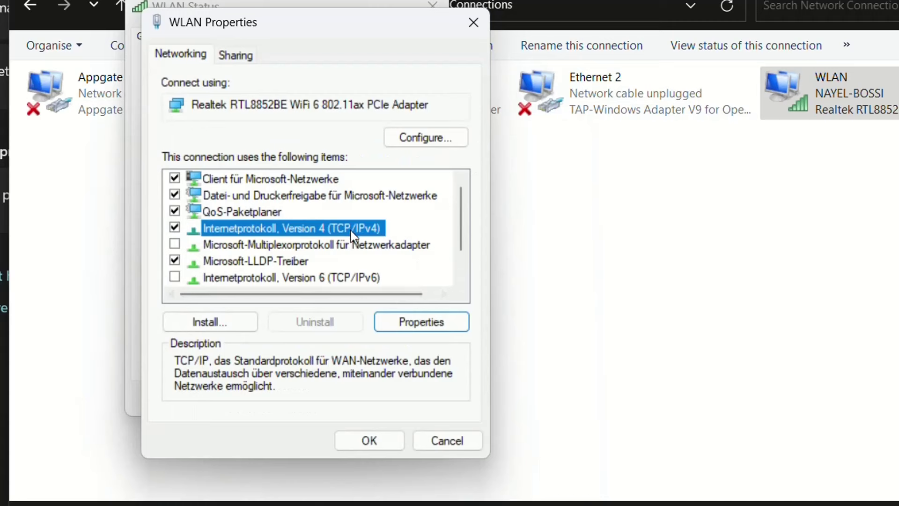
click(414, 328)
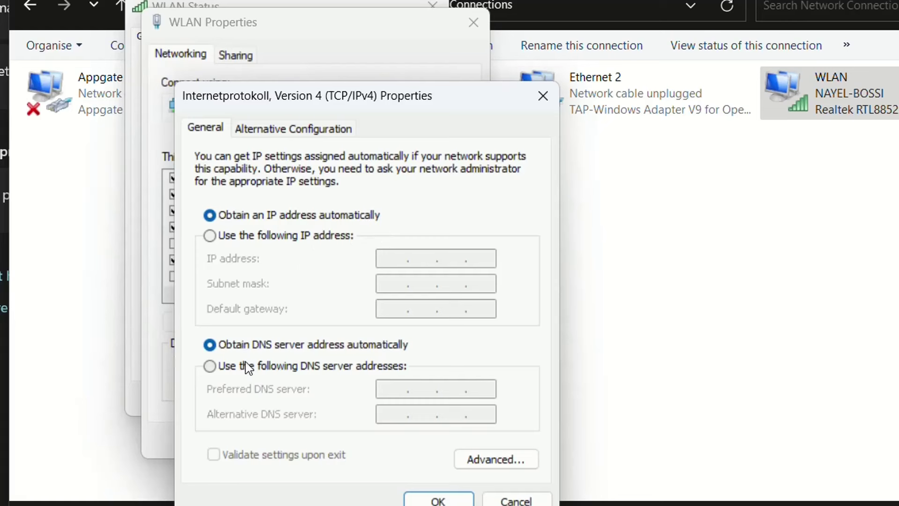
- Use custom DNS servers with 8.8.8.8 as preferred and 8.8.4.4 as alternative, and enable validating the settings upon exit
click(211, 368)
click(402, 393)
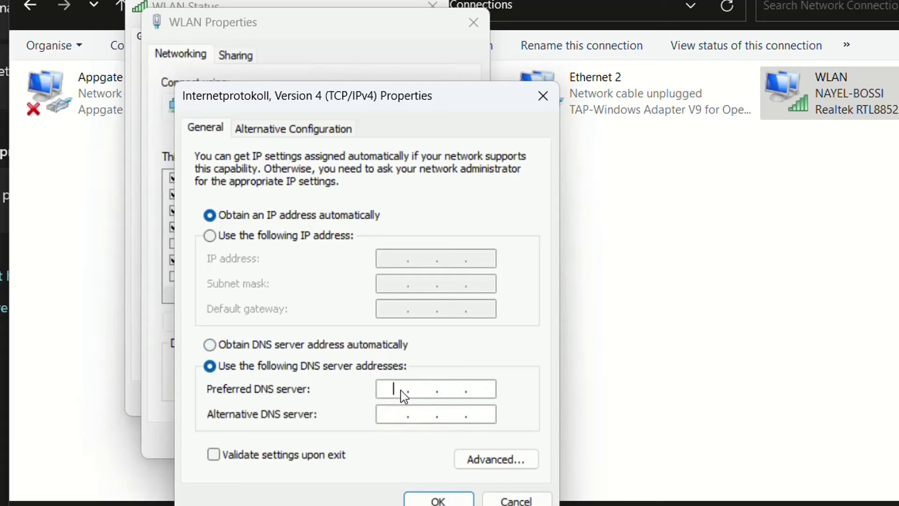
text(8.8.8.8)
click(395, 415)
text(8.8.4.4)
click(291, 447)
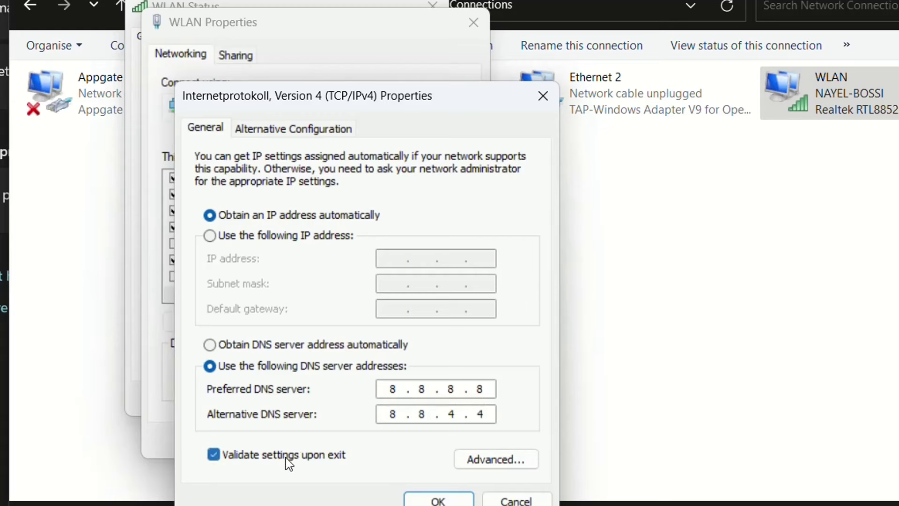
- Save the IPv4 and WLAN properties and close the network diagnostics and WLAN status windows
click(424, 500)
click(383, 443)
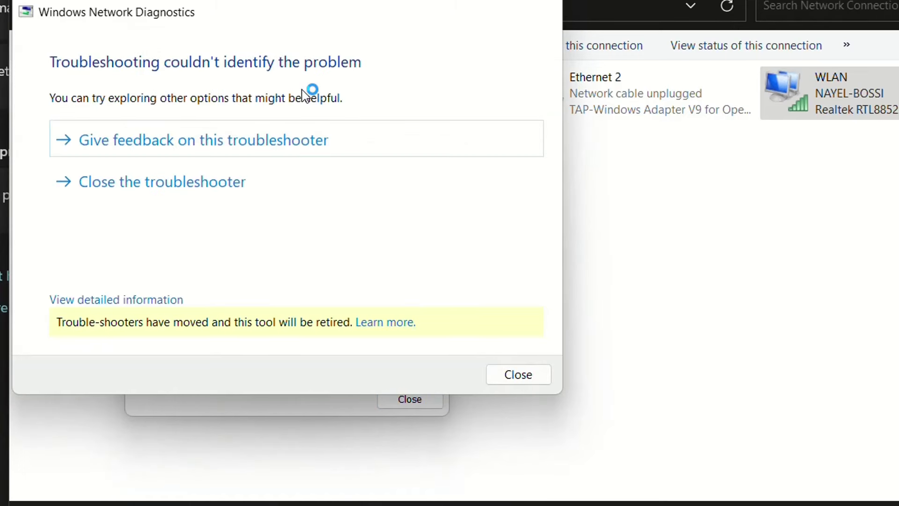
click(519, 375)
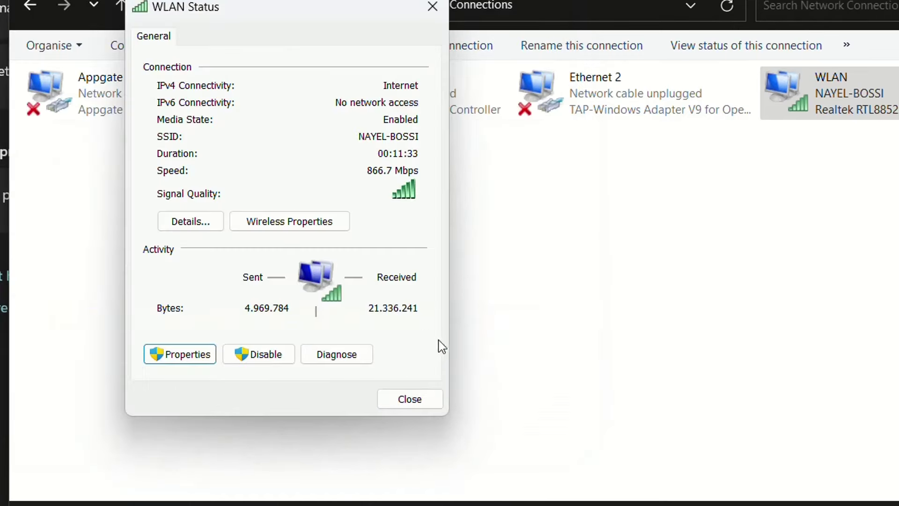
click(409, 407)
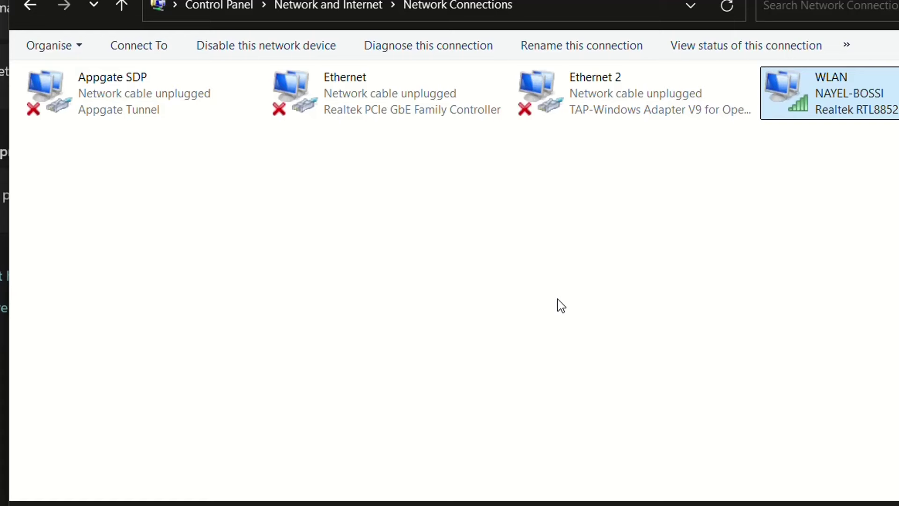
click(561, 305)
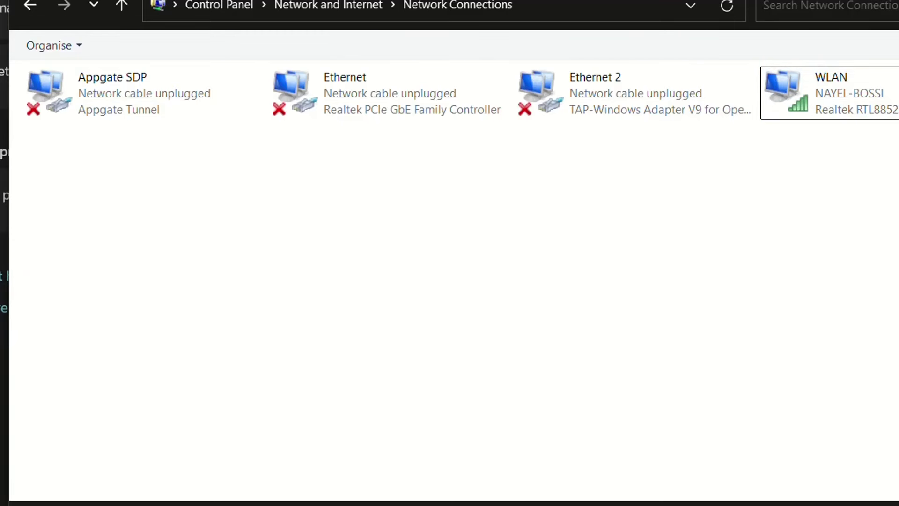
- Search Windows for "cmd" and open Command Prompt as administrator
key(super)
text(cmd)
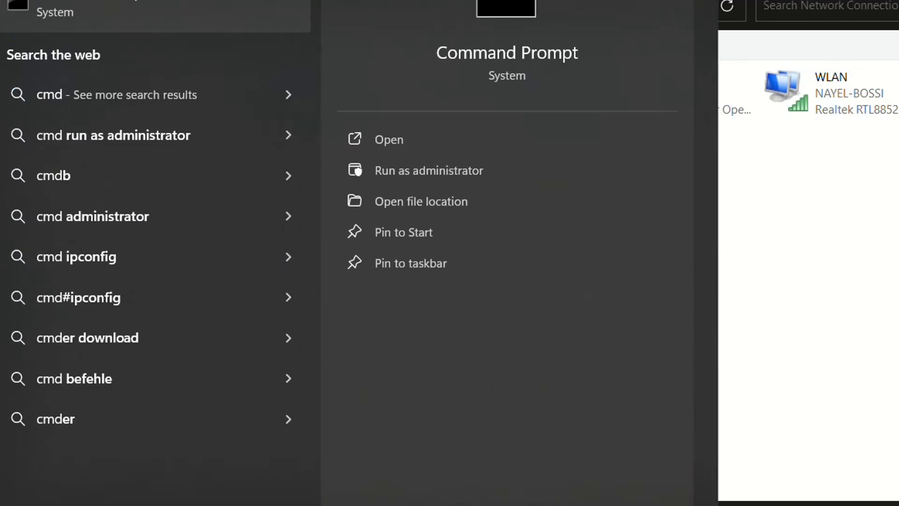
right_click(70, 5)
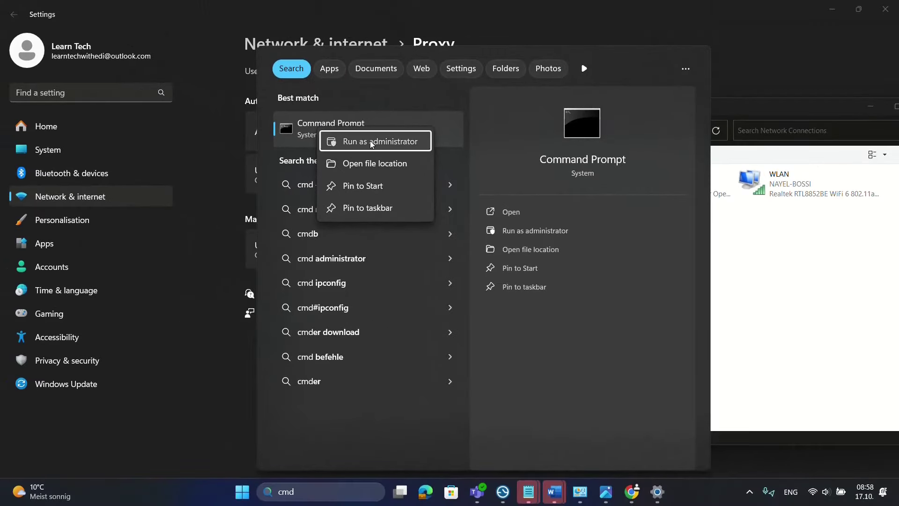
click(160, 23)
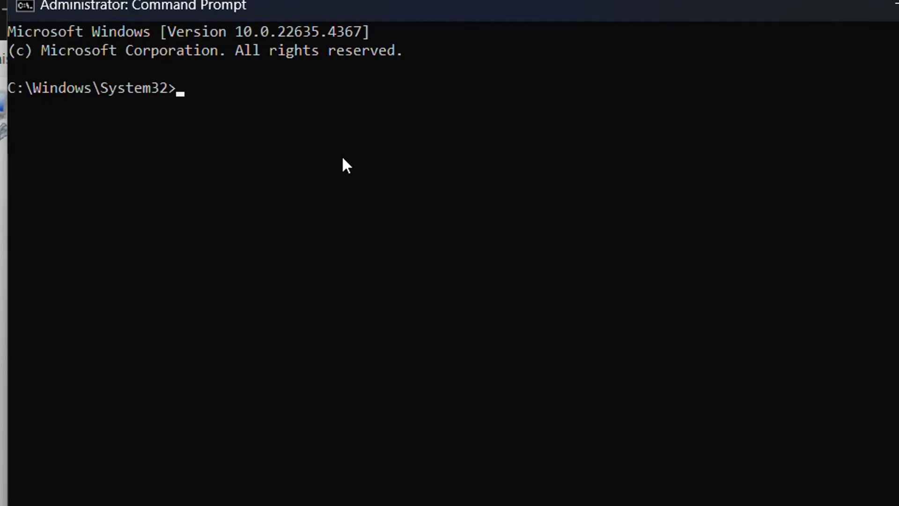
- Release the current IP configuration with ipconfig /release and look through the command's output
text(ipconfig /)
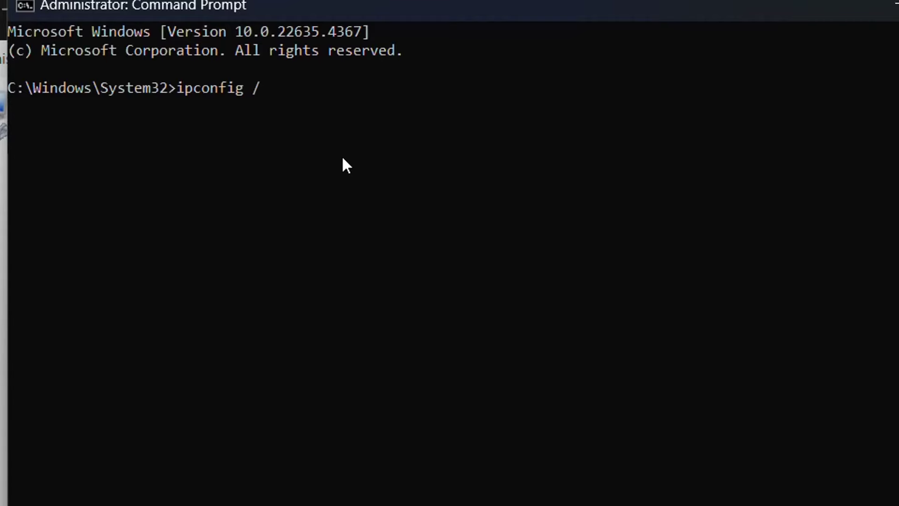
text(release)
key(Return)
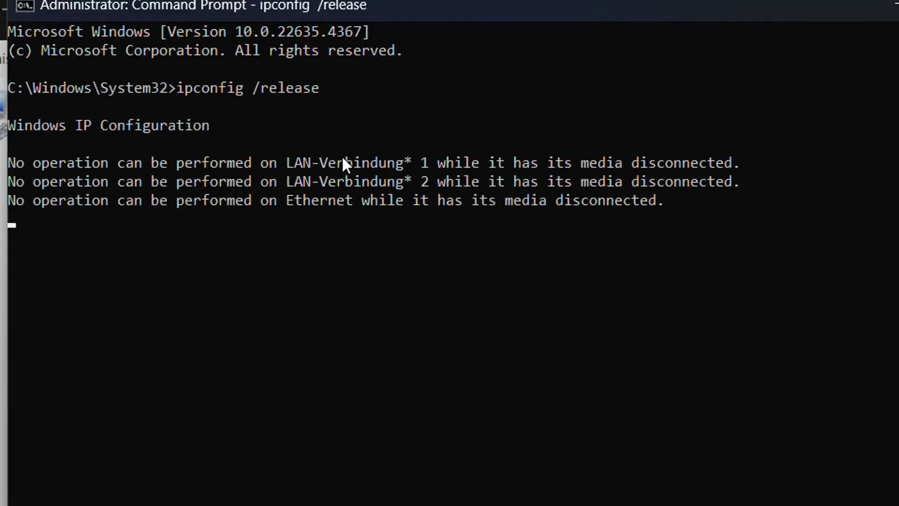
scroll(534, 258, up, 4)
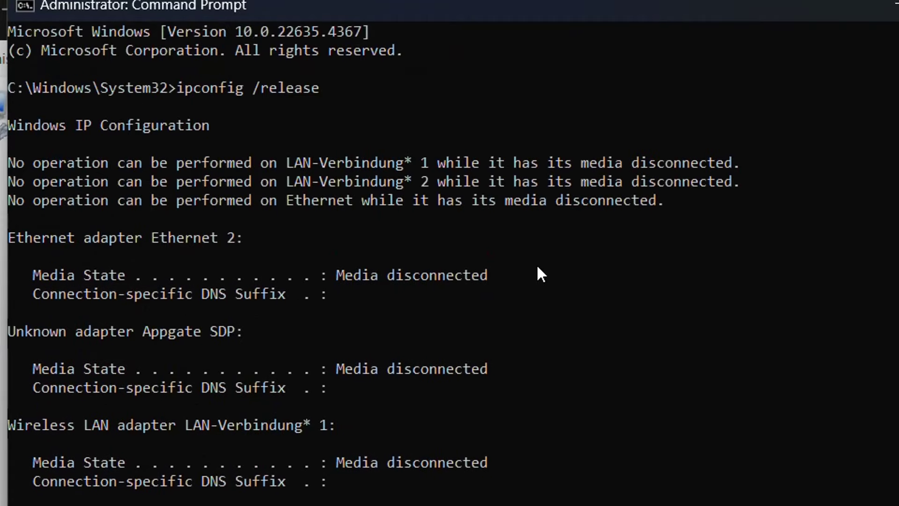
scroll(541, 266, down, 8)
scroll(524, 292, down, 1)
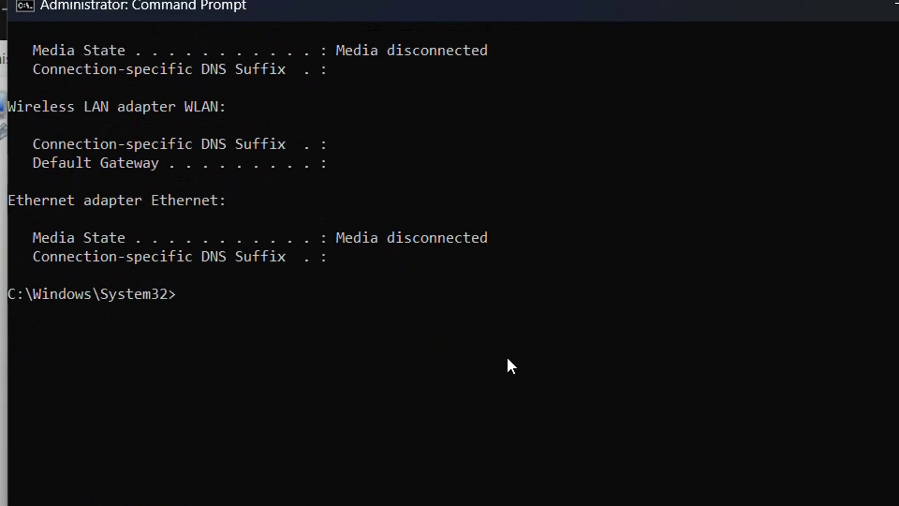
- Renew the IP configuration with ipconfig /renew
text(ipconfig /)
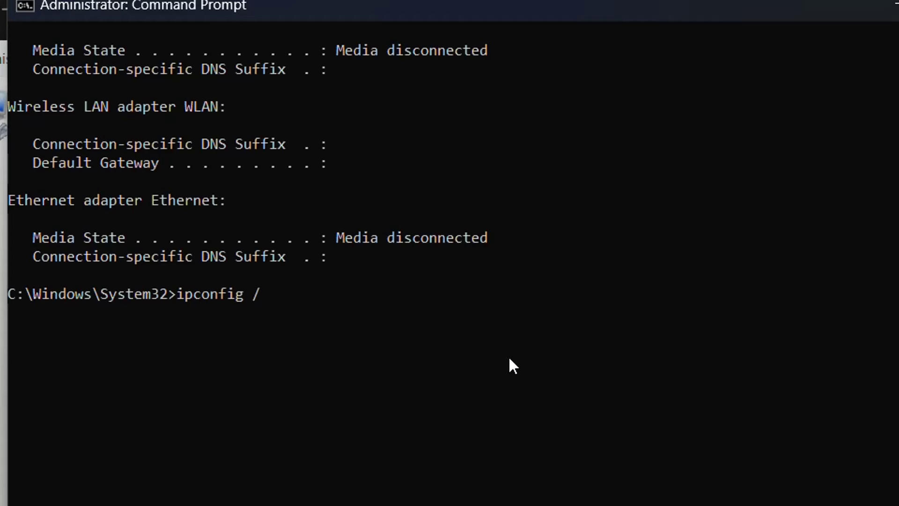
text(renew)
key(Return)
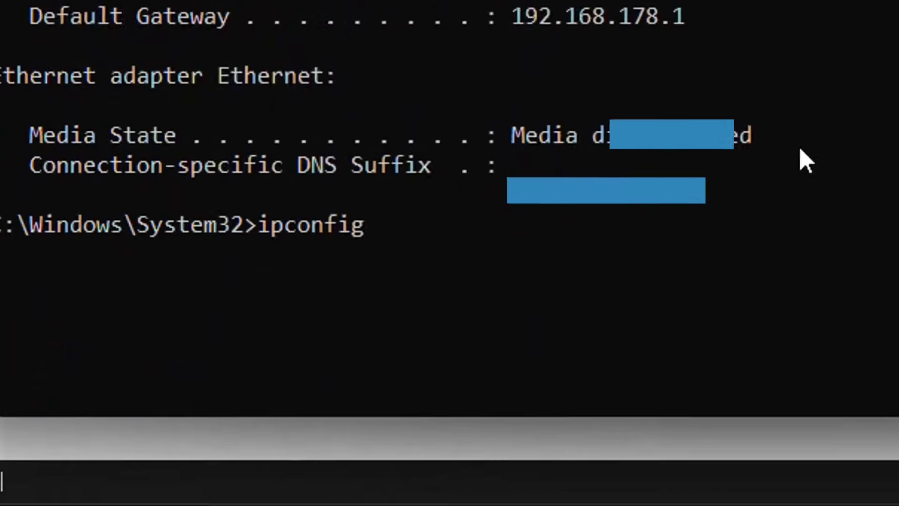
- Clear the DNS resolver cache with ipconfig /flushdns
text(/f)
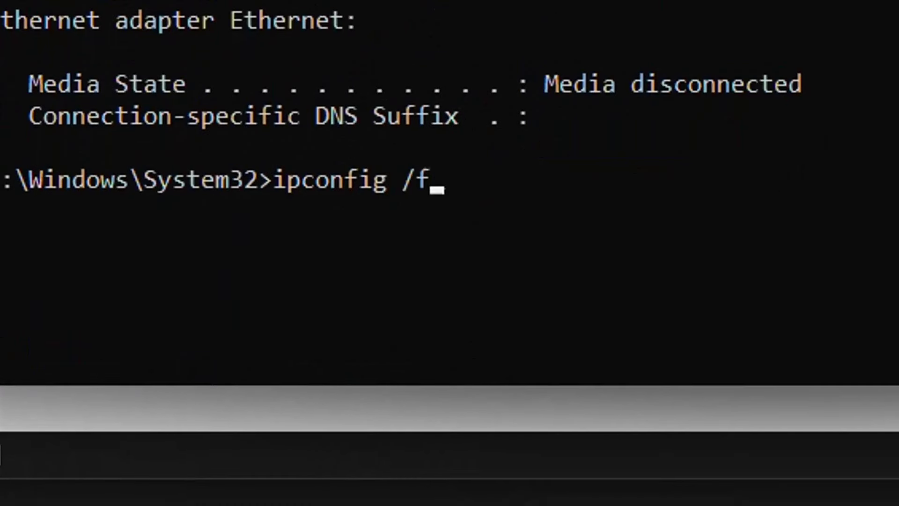
text(lushdns)
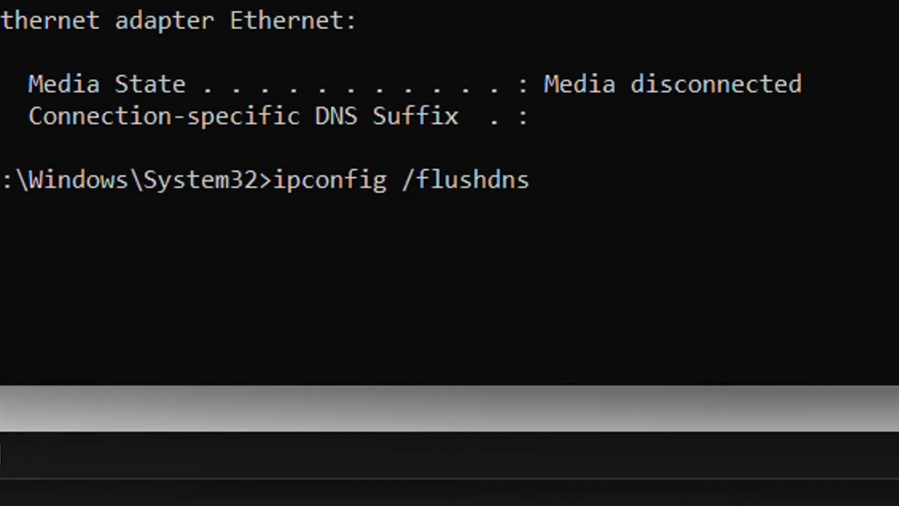
key(Return)
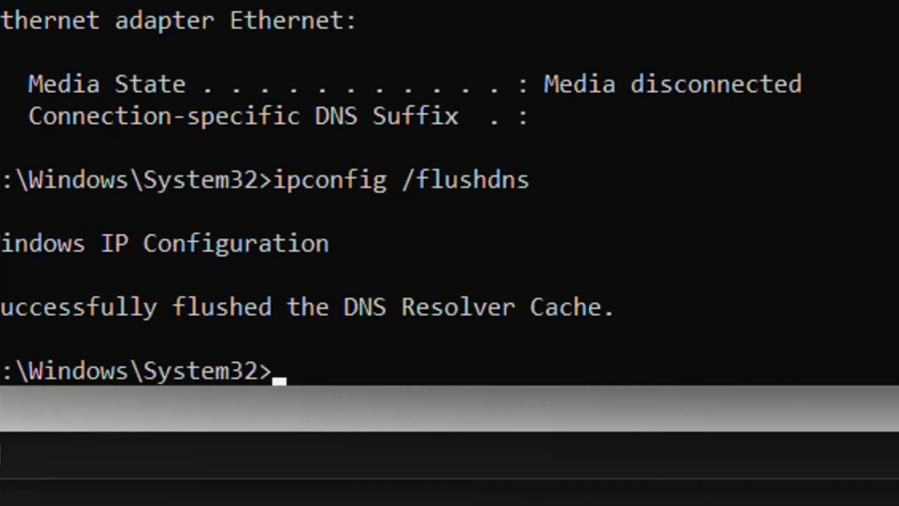
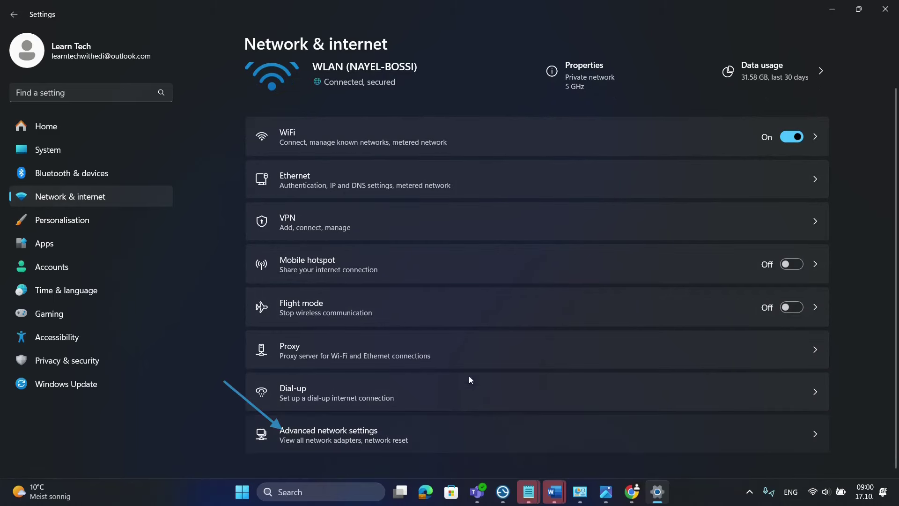
- Look over the advanced network settings in Windows Settings and open the Network reset page
scroll(476, 335, down, 3)
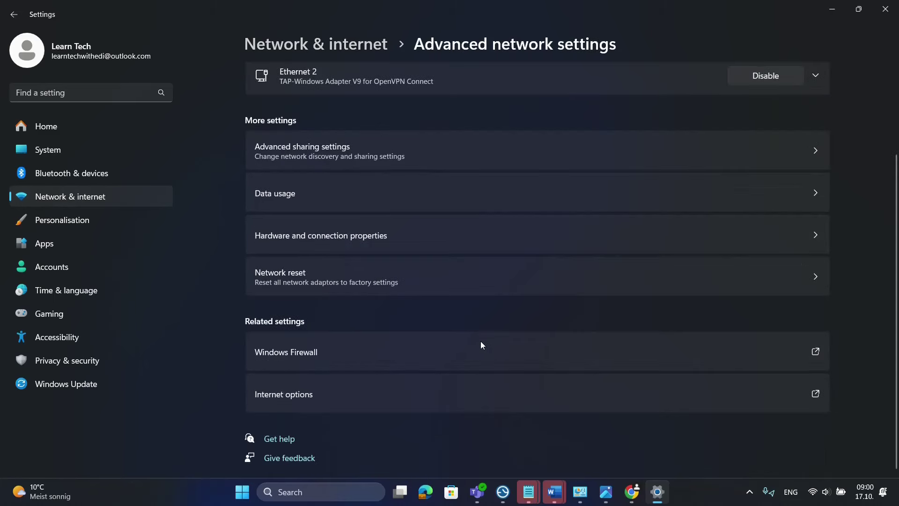
scroll(481, 345, up, 2)
scroll(481, 342, up, 1)
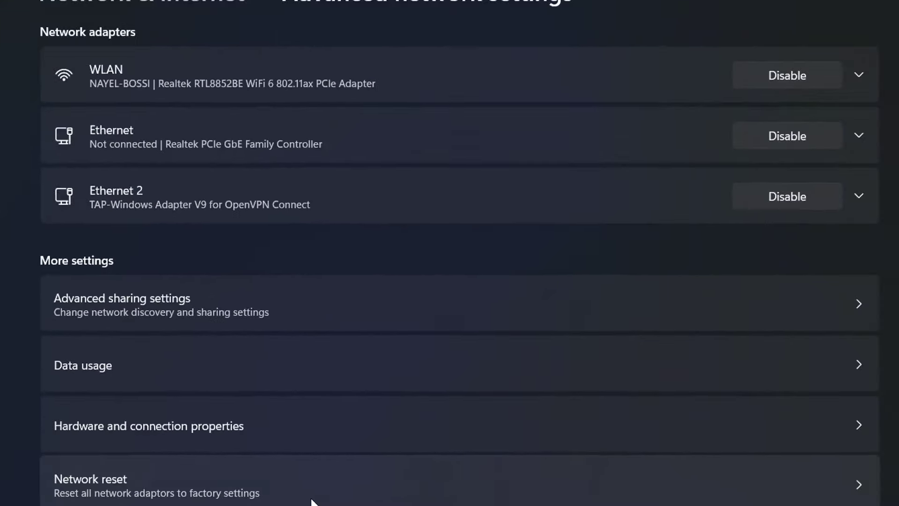
click(366, 463)
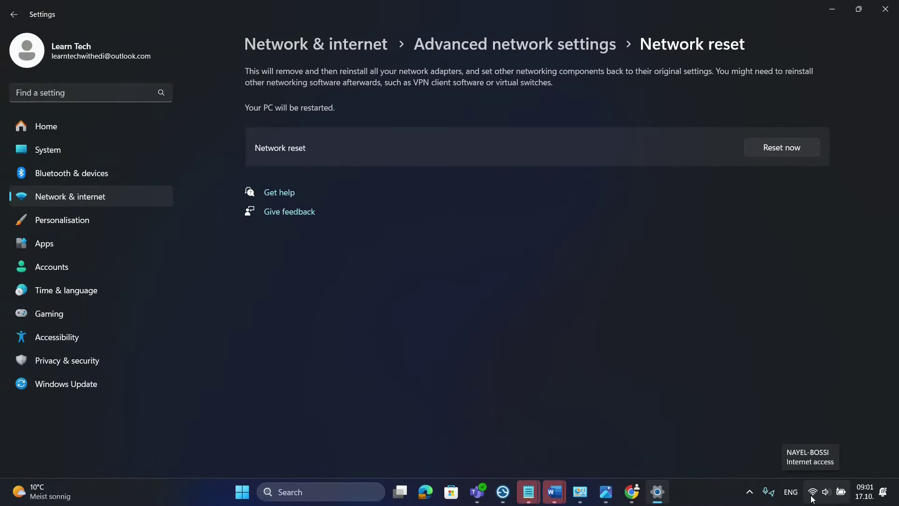
- Go back to the main Network and Internet settings and reopen Network reset through the advanced network settings
right_click(813, 496)
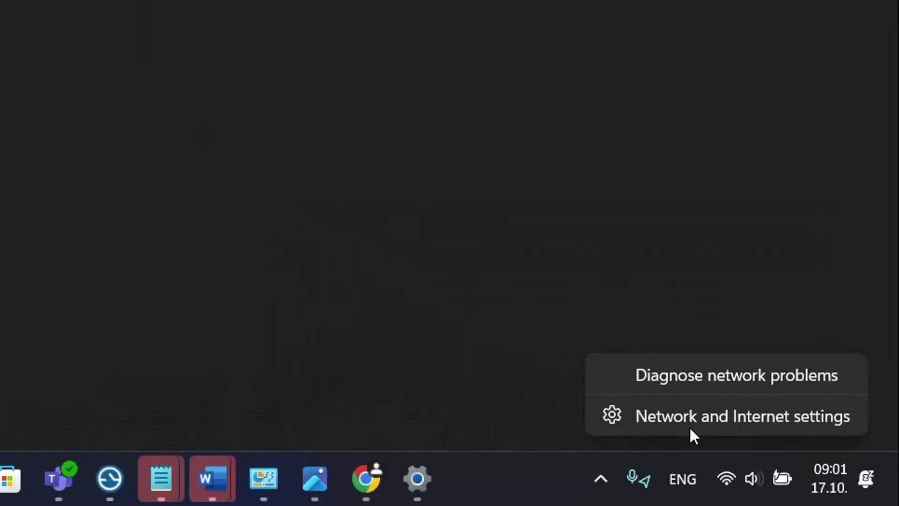
click(691, 428)
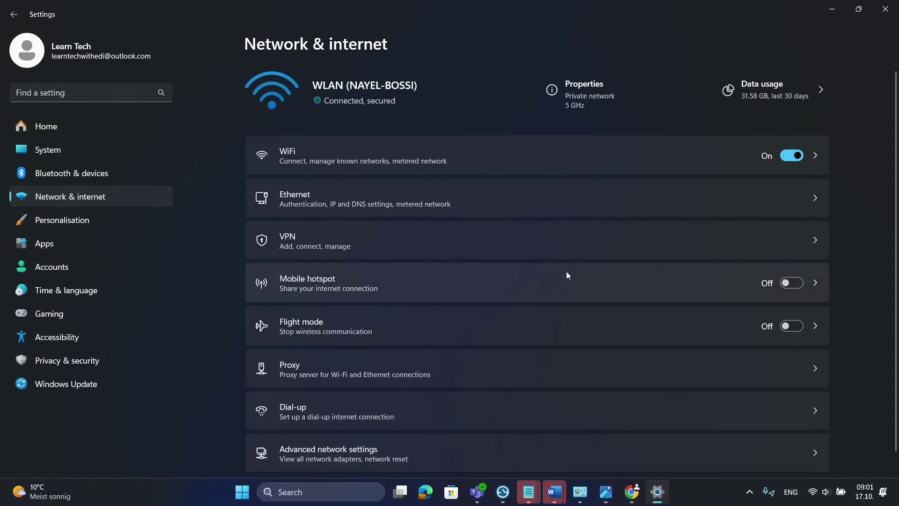
scroll(567, 275, down, 1)
click(377, 451)
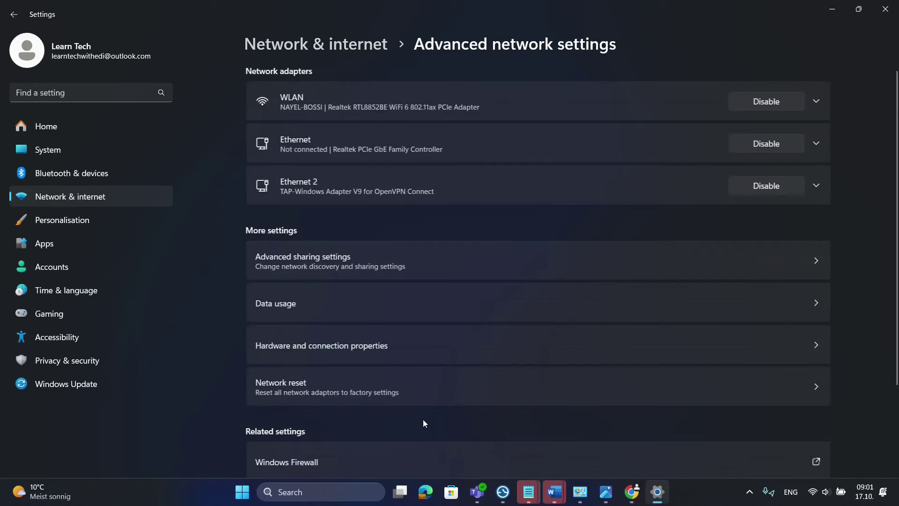
scroll(412, 337, down, 3)
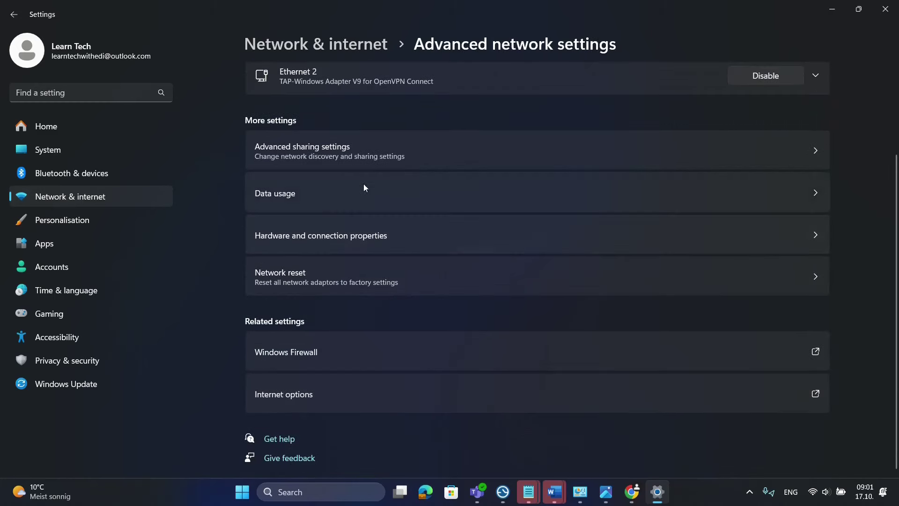
click(356, 281)
- Reset all network settings, confirm the reset and dismiss the sign-out notice
click(798, 149)
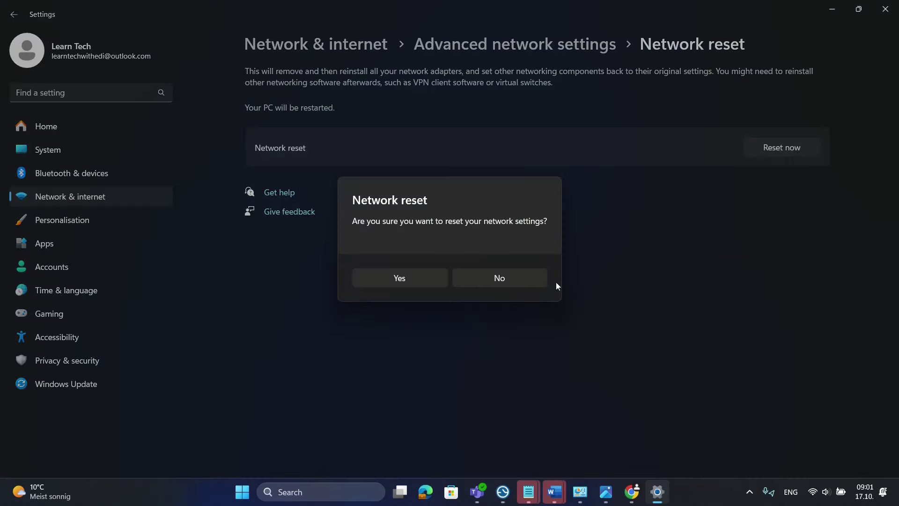
click(401, 278)
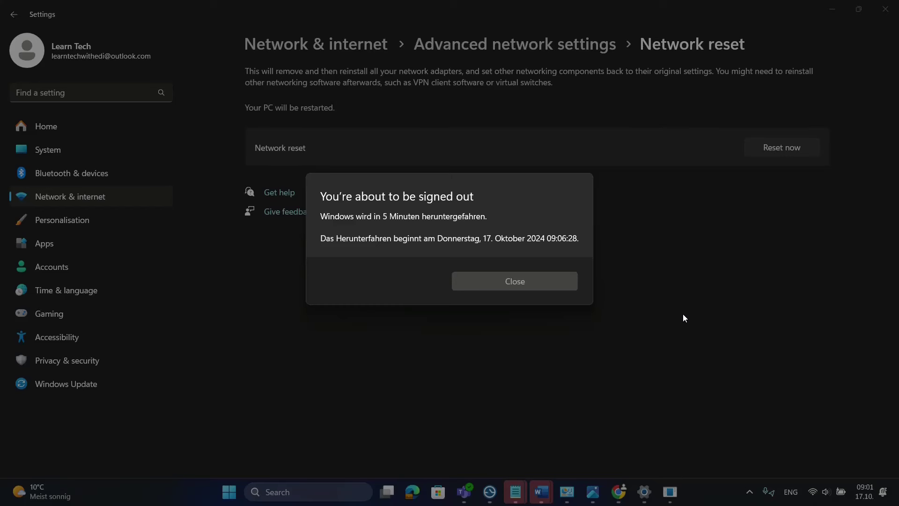
click(562, 303)
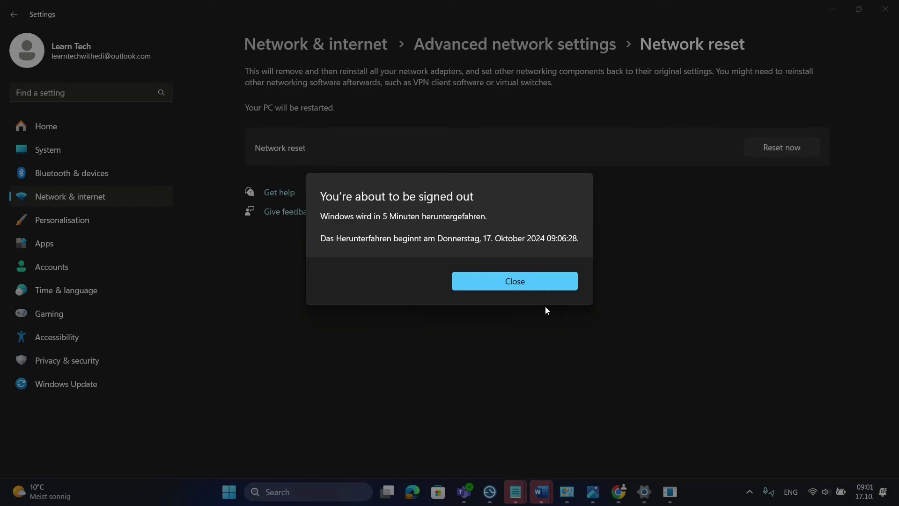